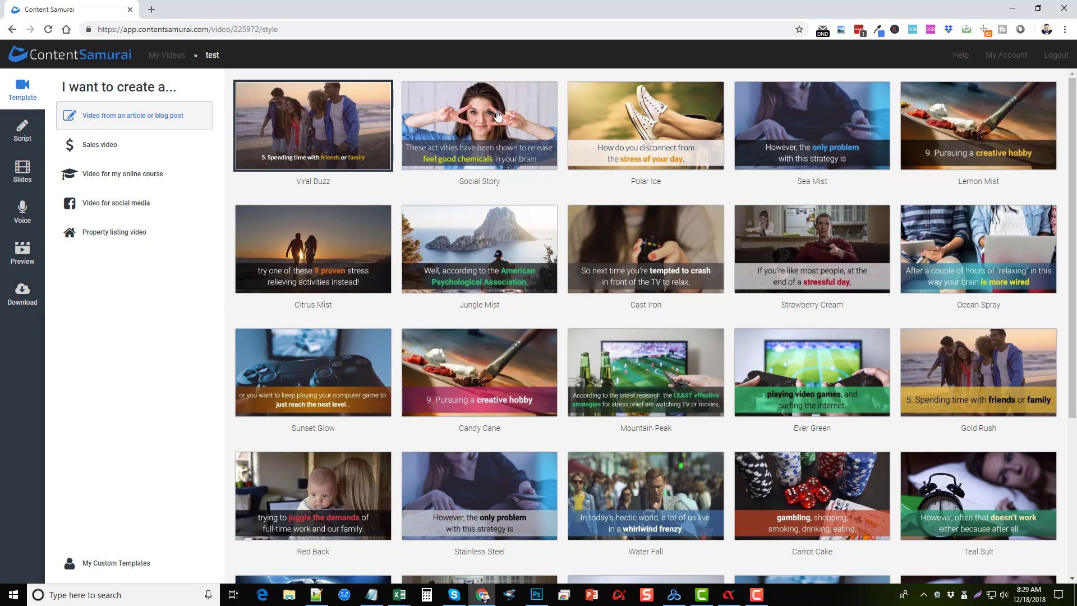
Apply the Social Story template and generate a first slide from its unedited script.
left_click(481, 135)
left_click(845, 479)
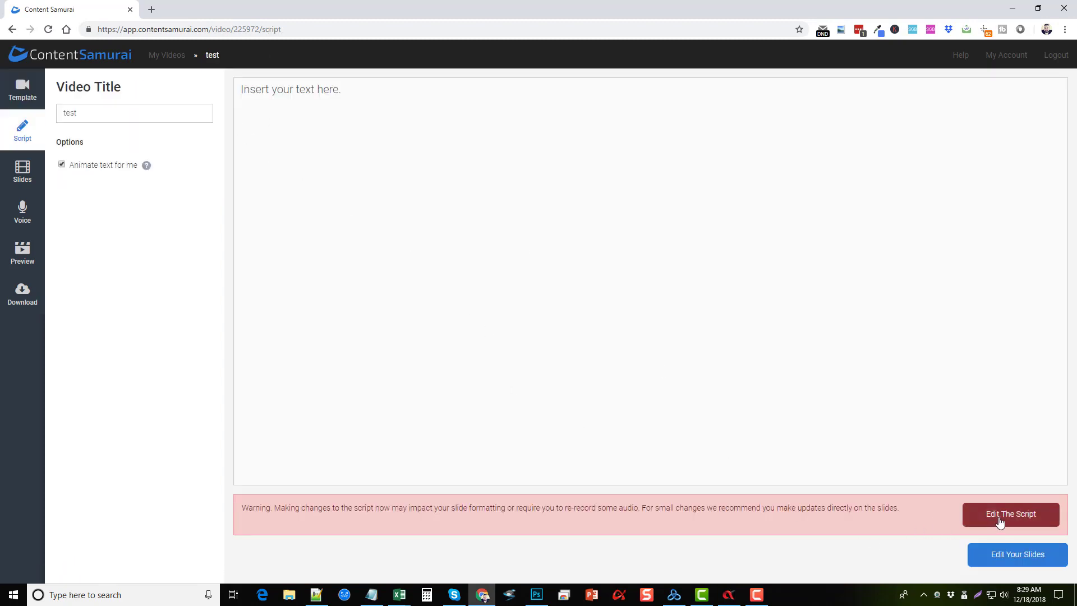
left_click(999, 515)
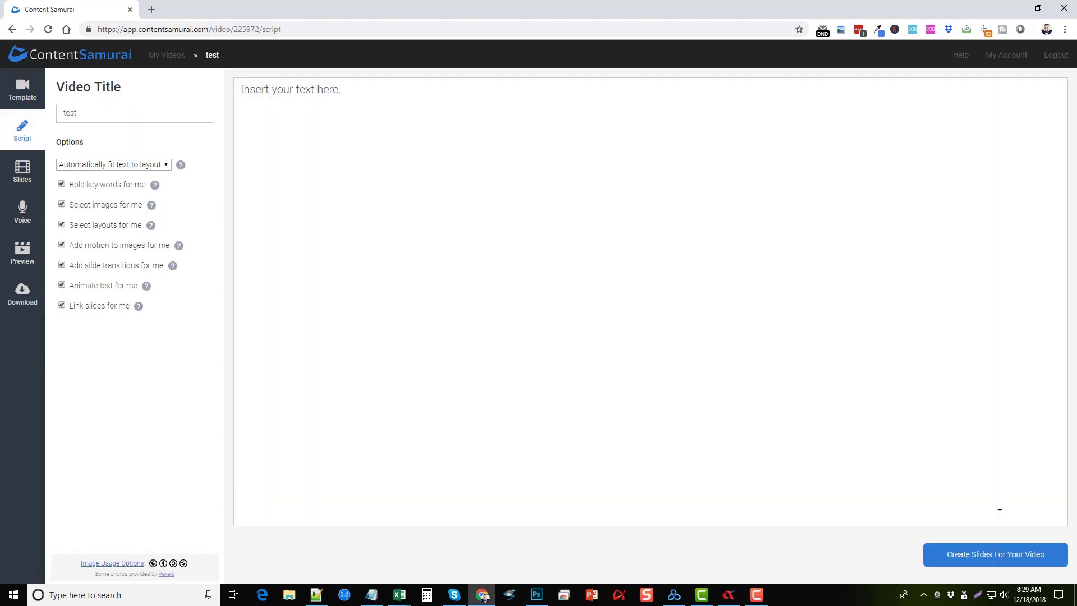
left_click(1006, 556)
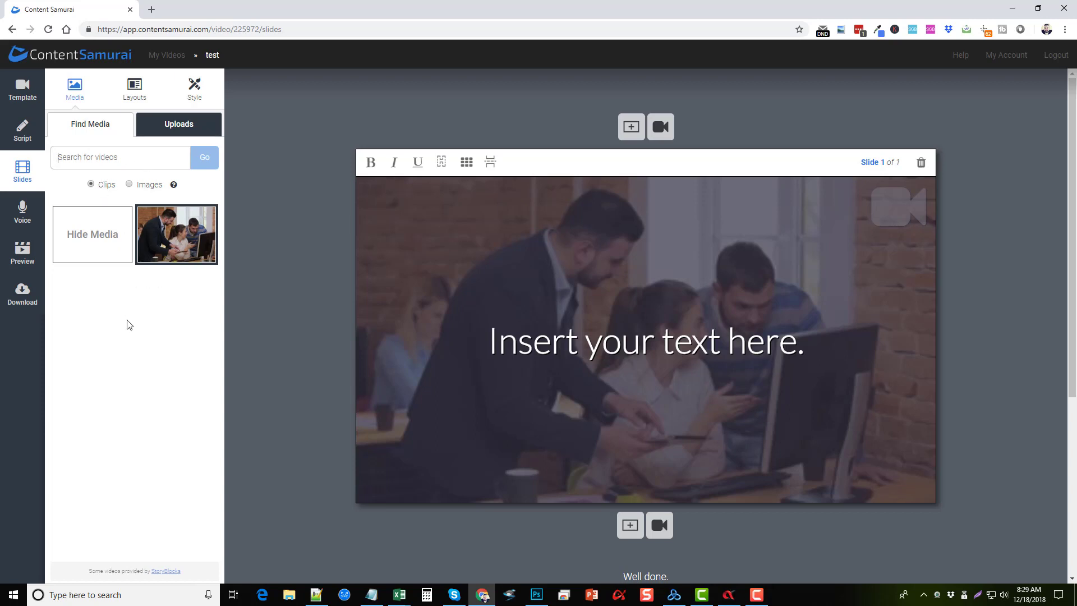
Search stock clips for 'business' and set the city street clip as slide 1's background.
type("business")
key("Return")
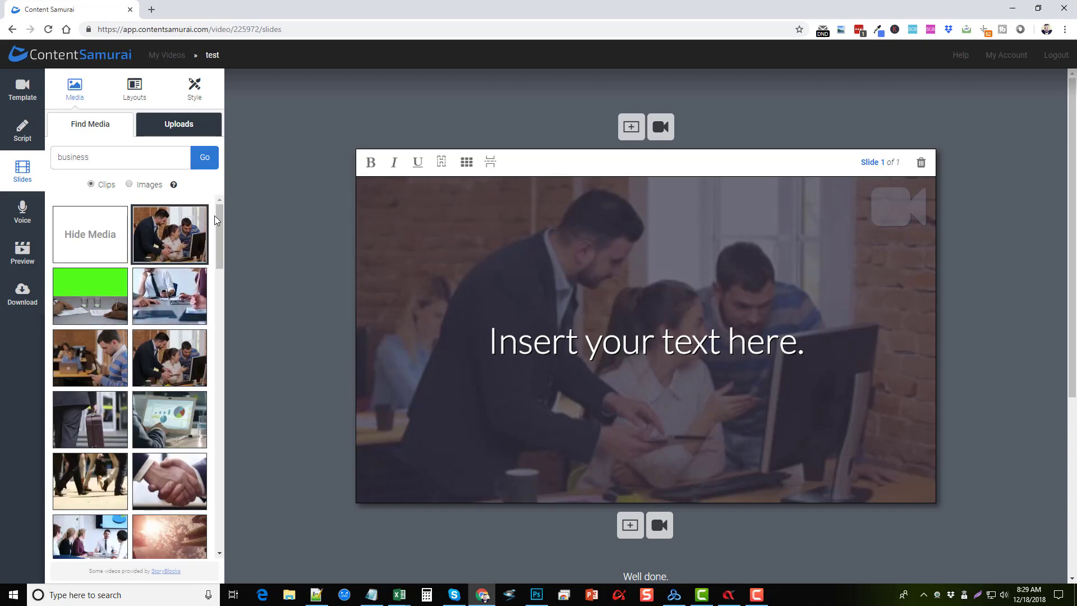
scroll(161, 390, "down", 8)
scroll(162, 390, "down", 10)
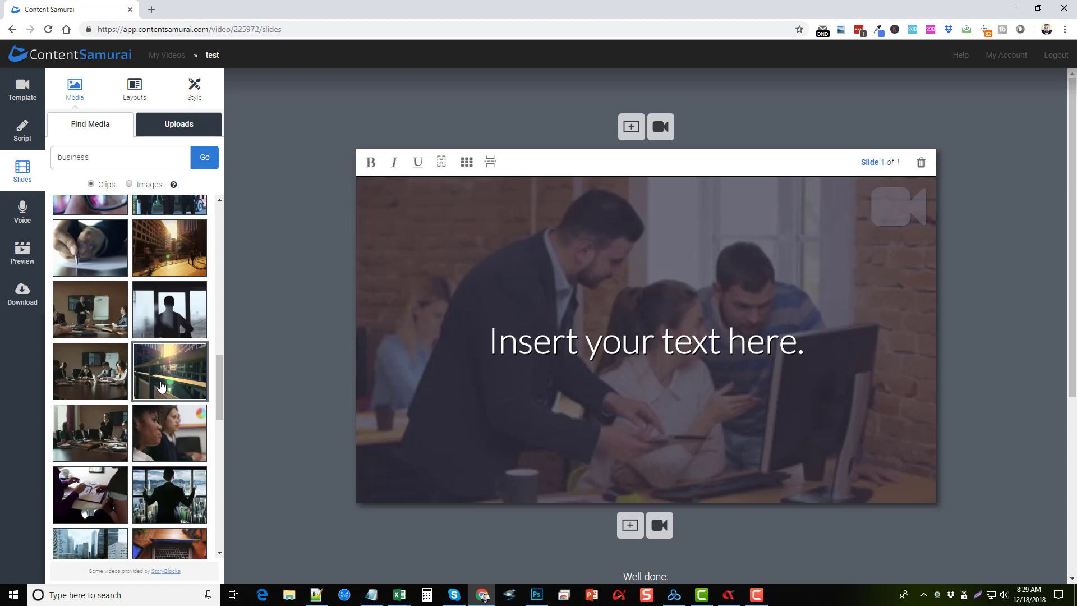
scroll(203, 445, "down", 10)
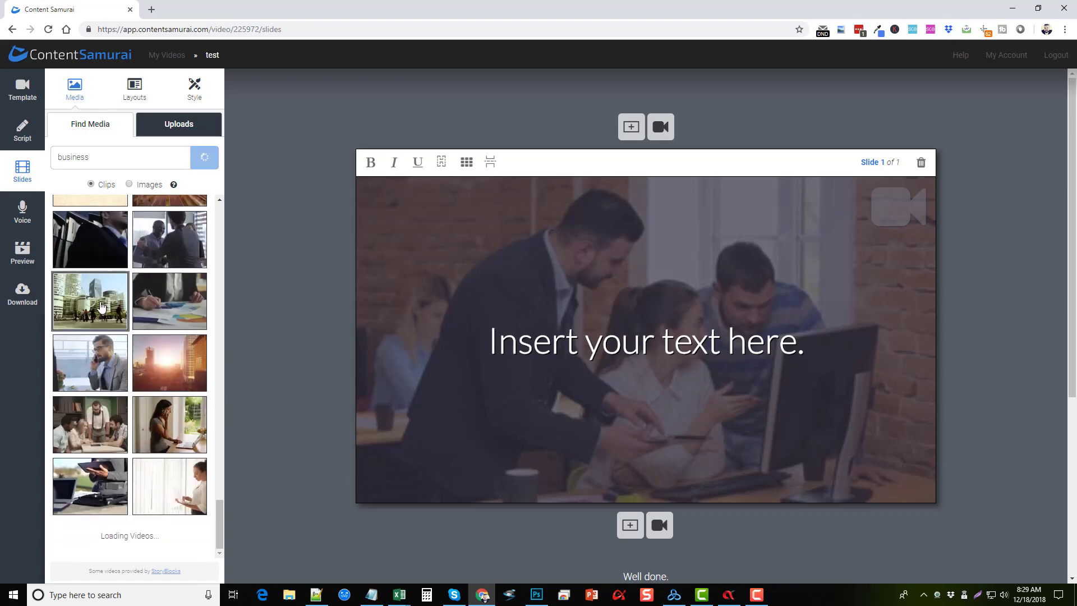
left_click(96, 306)
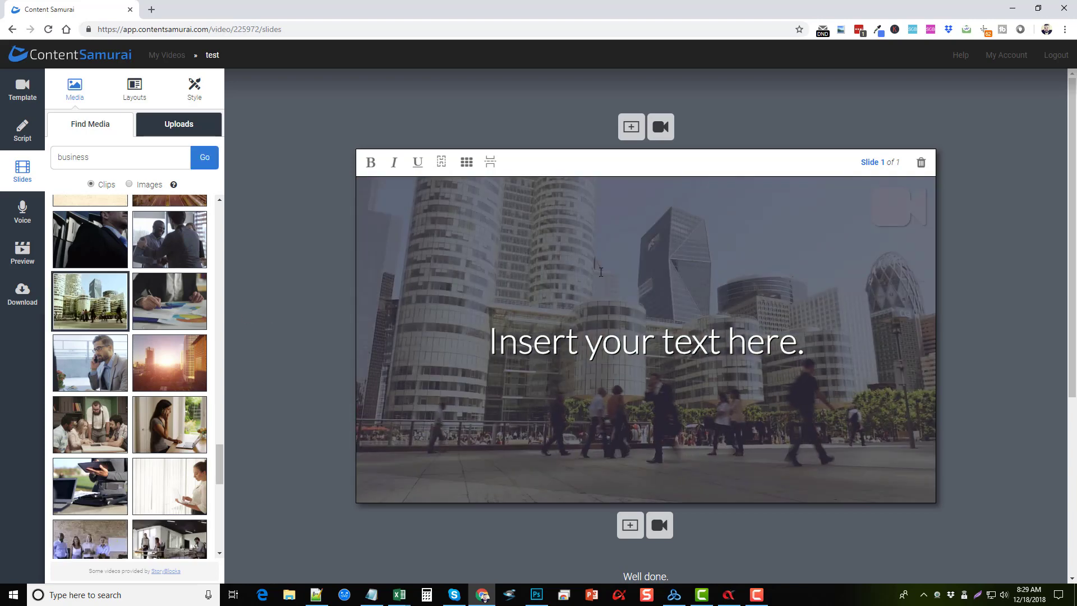
Replace slide 1's placeholder text with 'this is your business.'.
left_click(518, 339)
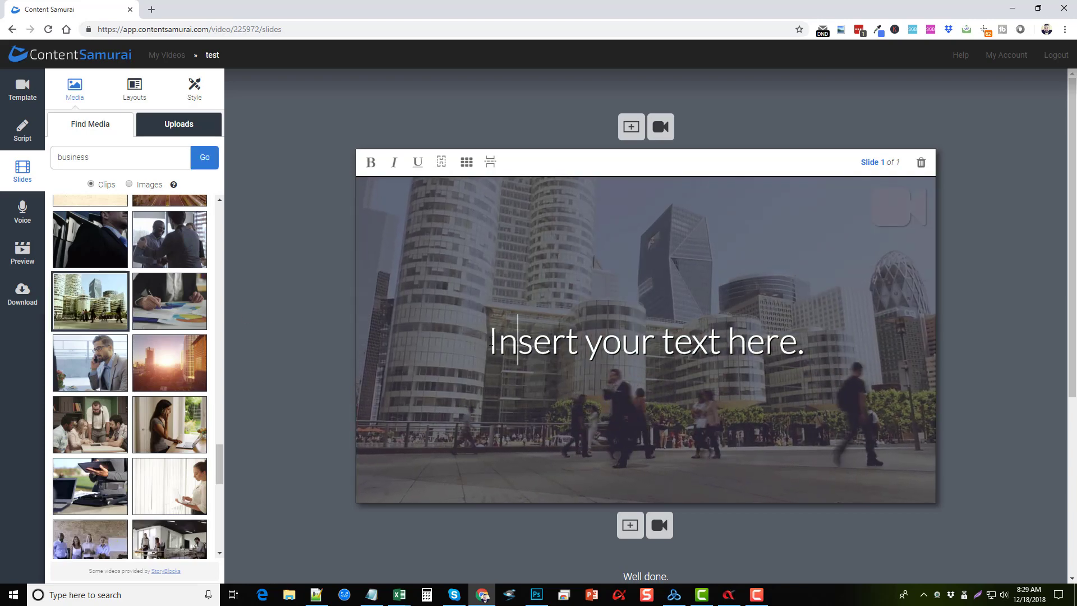
left_click_drag(490, 340, 808, 349)
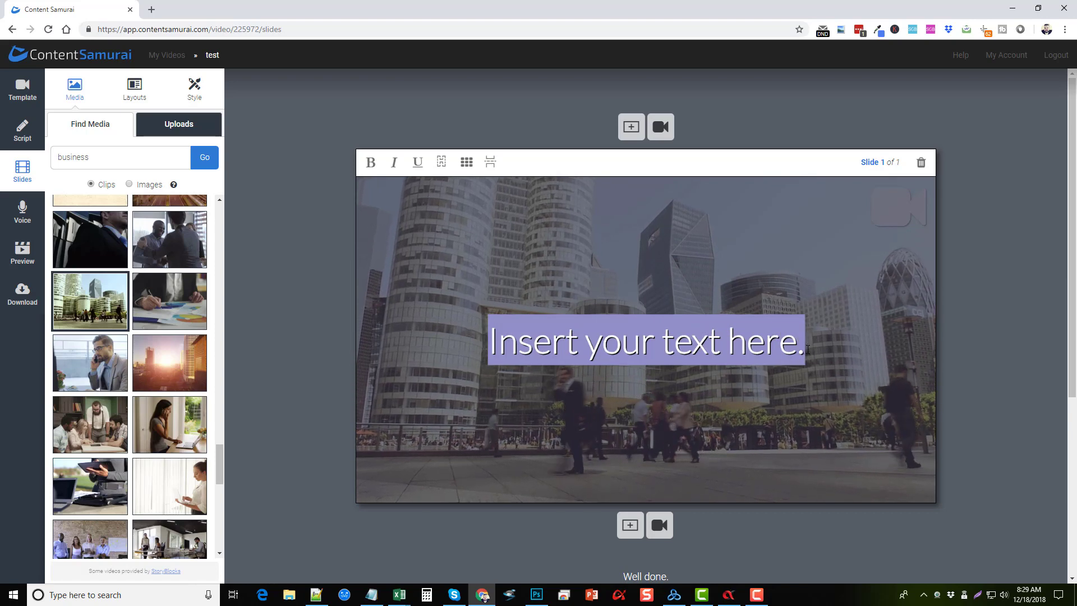
type("this is you")
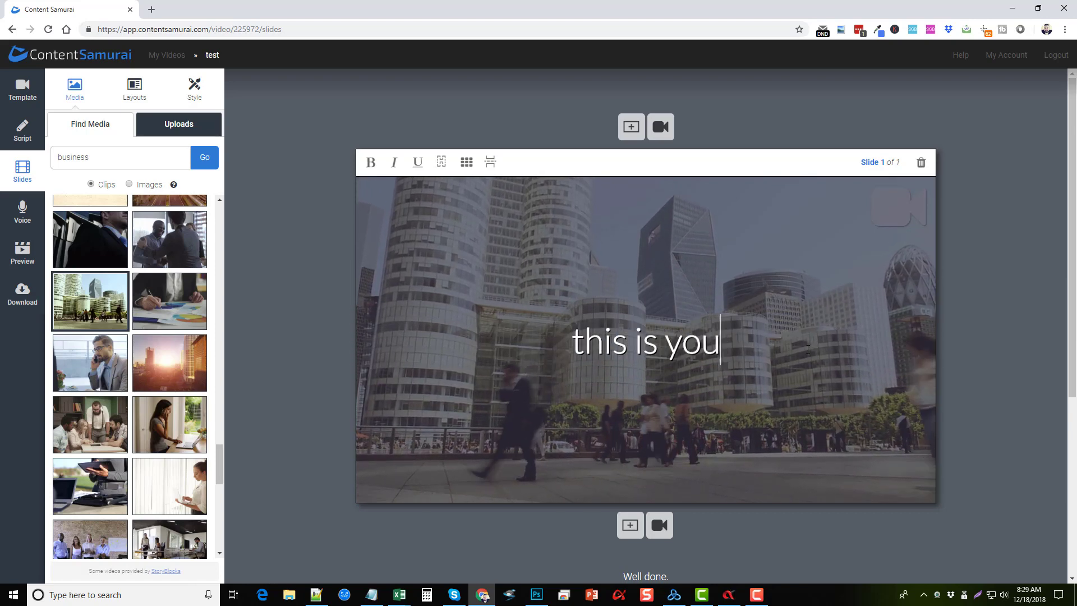
type("r business.")
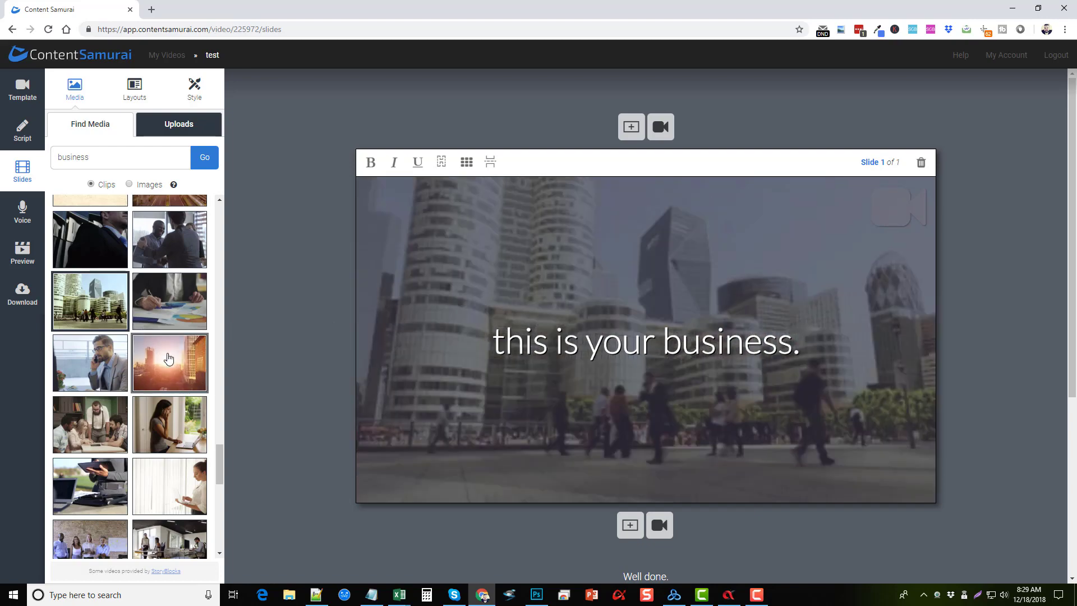
scroll(146, 387, "down", 5)
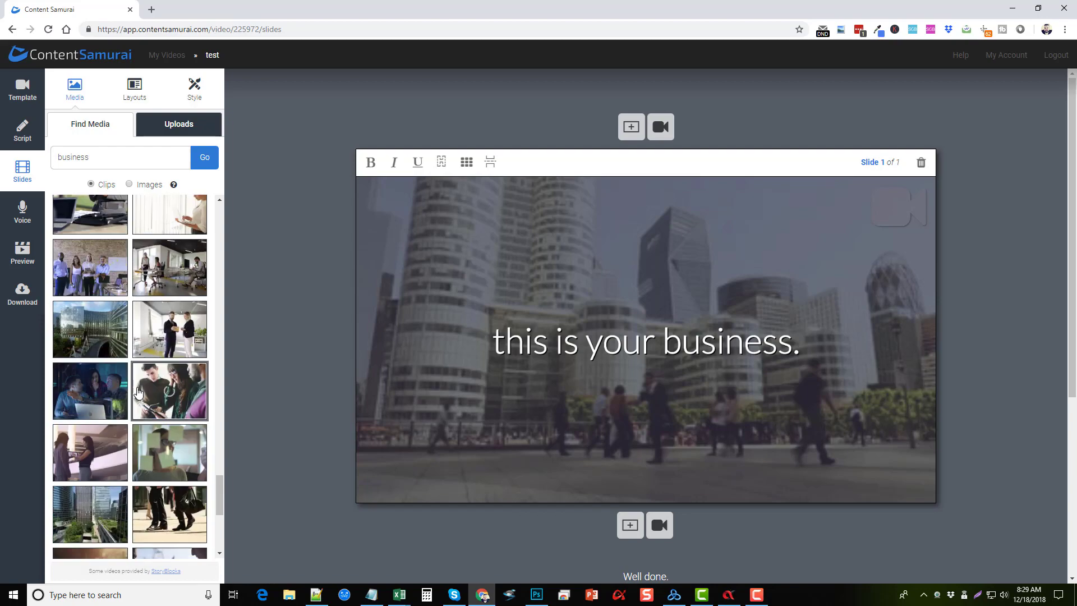
scroll(146, 393, "up", 5)
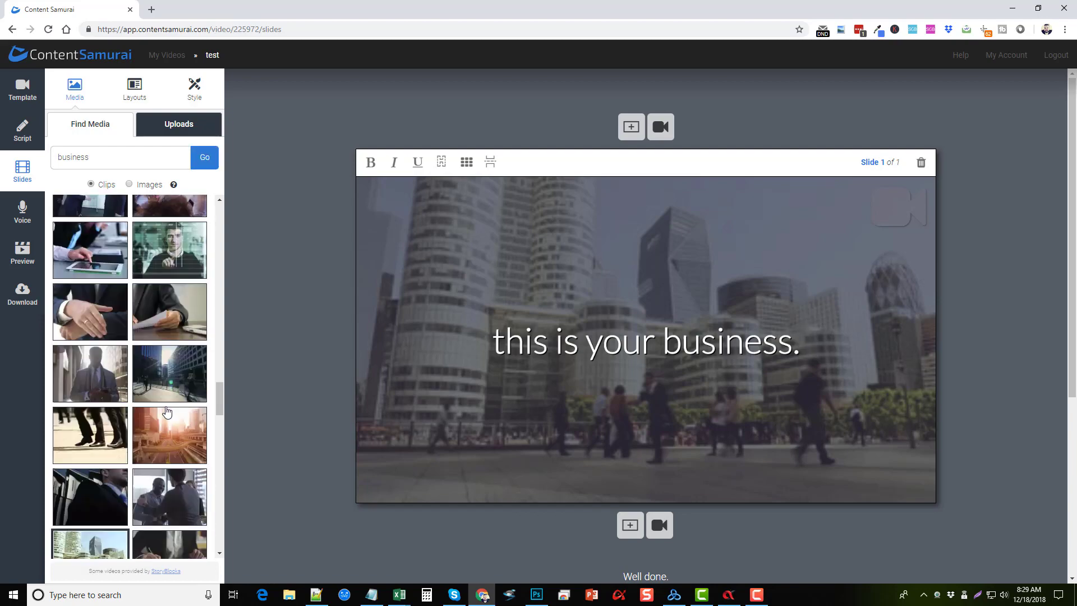
scroll(166, 413, "up", 10)
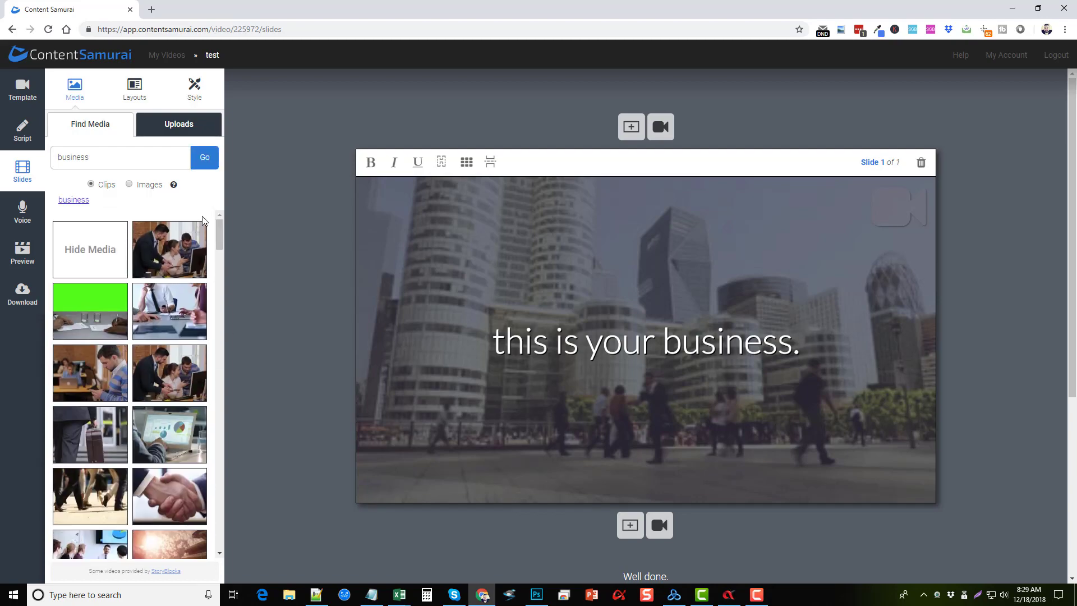
scroll(156, 407, "down", 2)
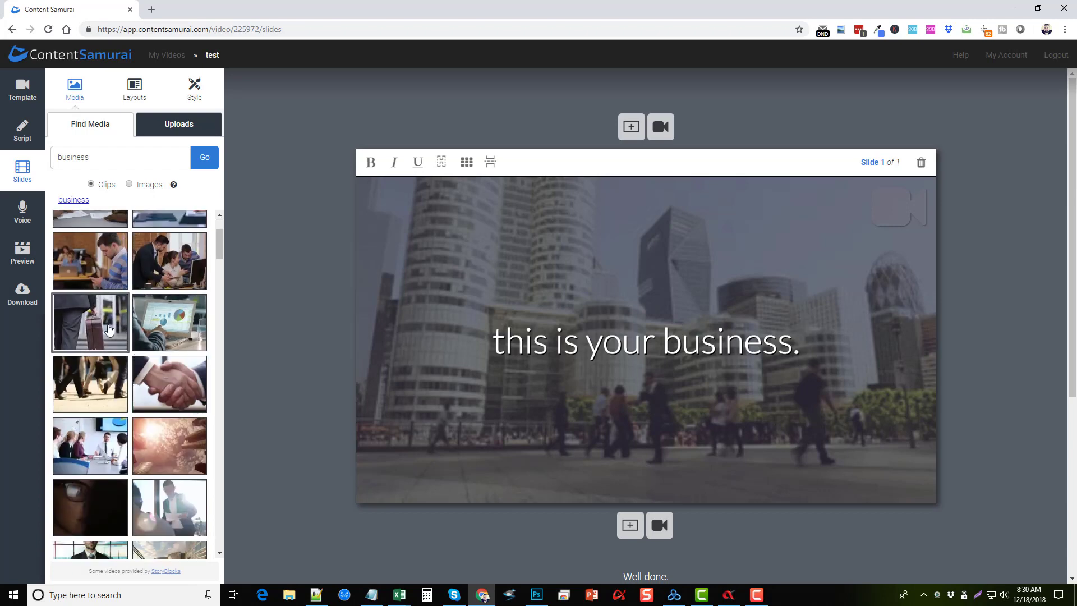
Replace the clip search with 'health' and set the running-shoes clip as slide 1's background.
left_click_drag(101, 159, 49, 153)
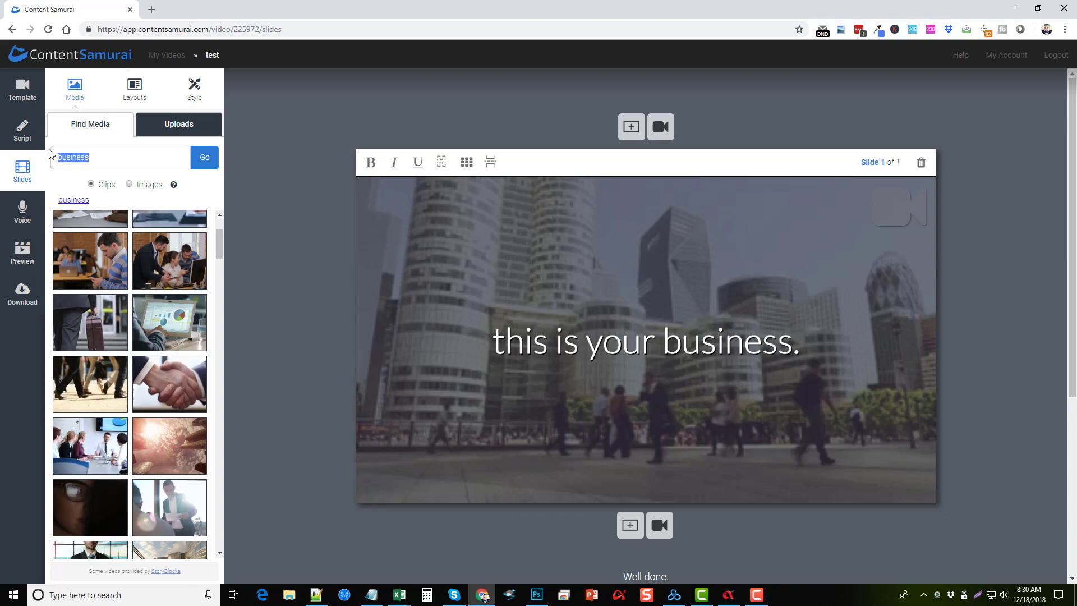
key("BackSpace")
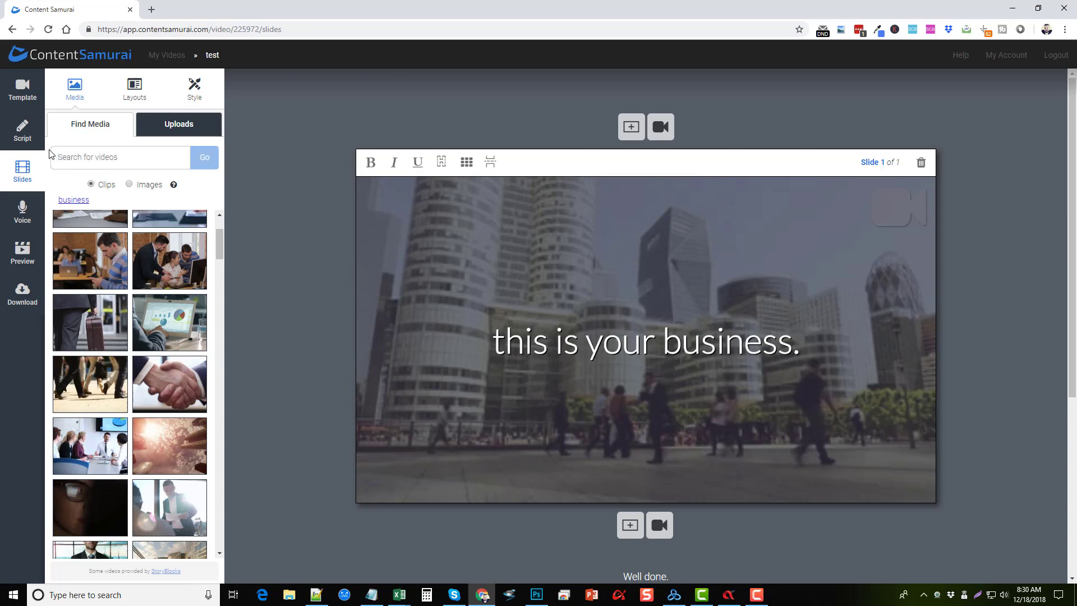
type("he")
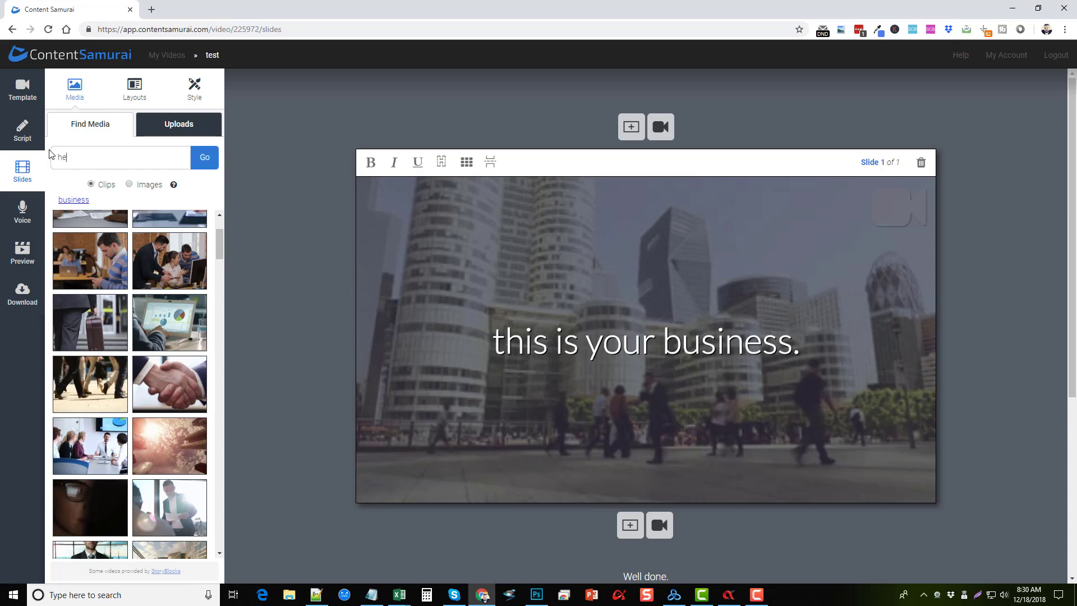
type("alth")
key("Return")
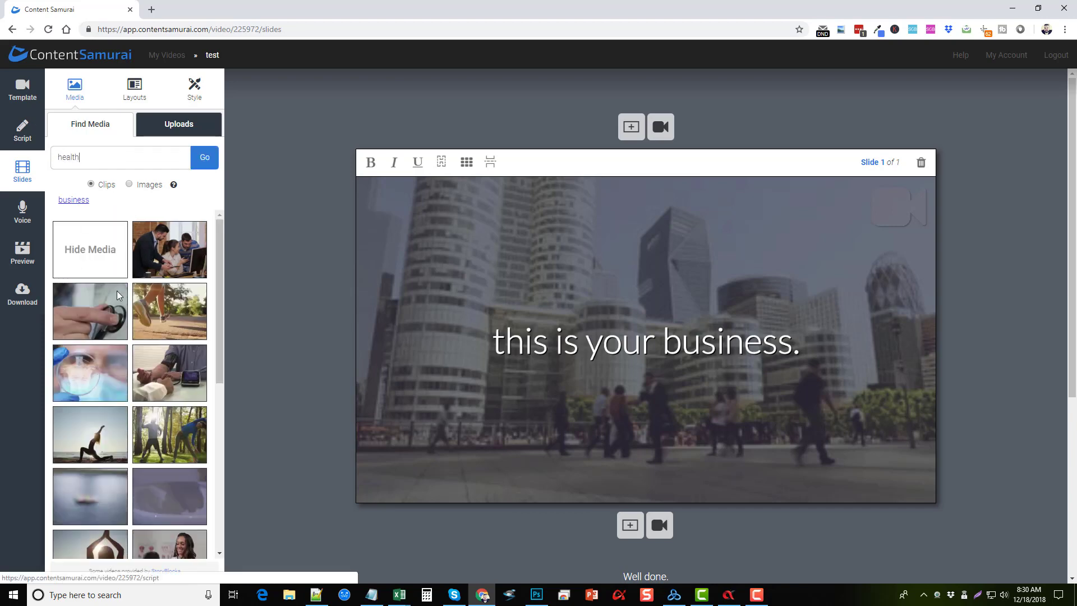
left_click(186, 313)
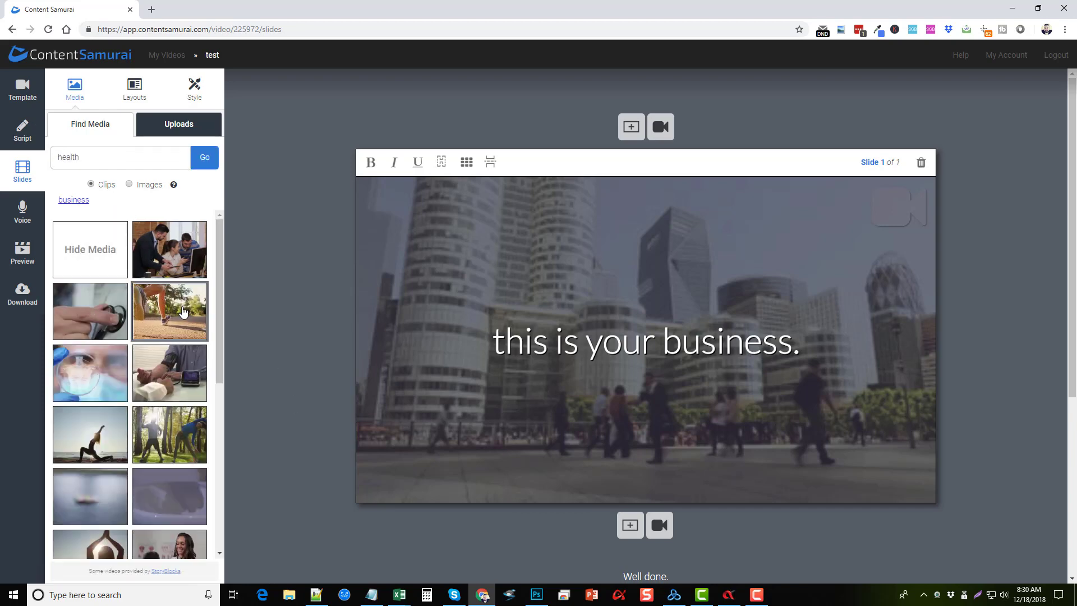
Change slide 1's caption to 'running for health'.
triple_click(521, 343)
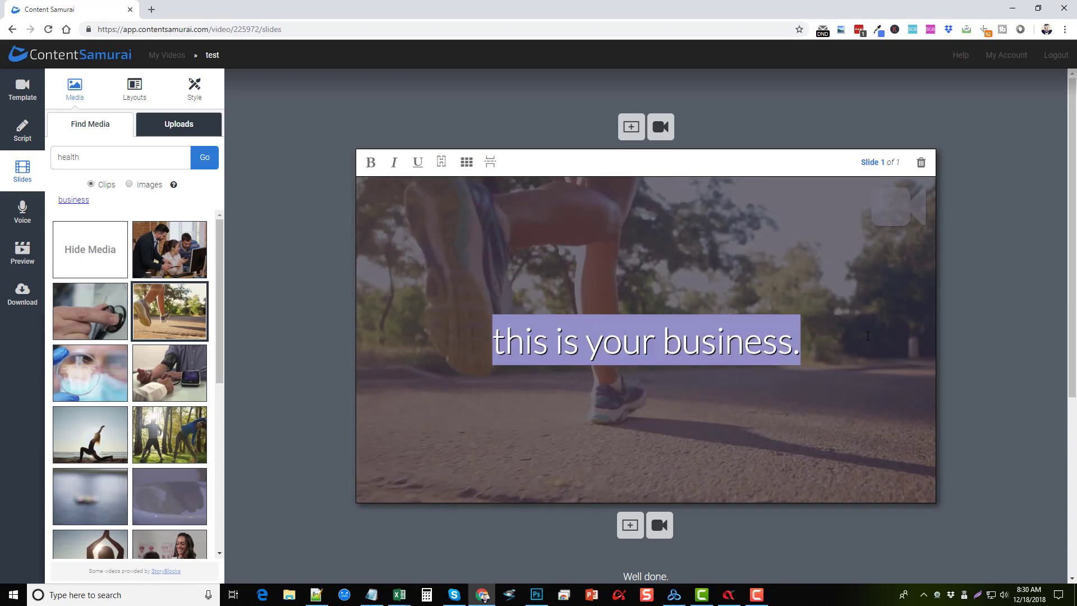
type("run")
type("ning")
key("BackSpace")
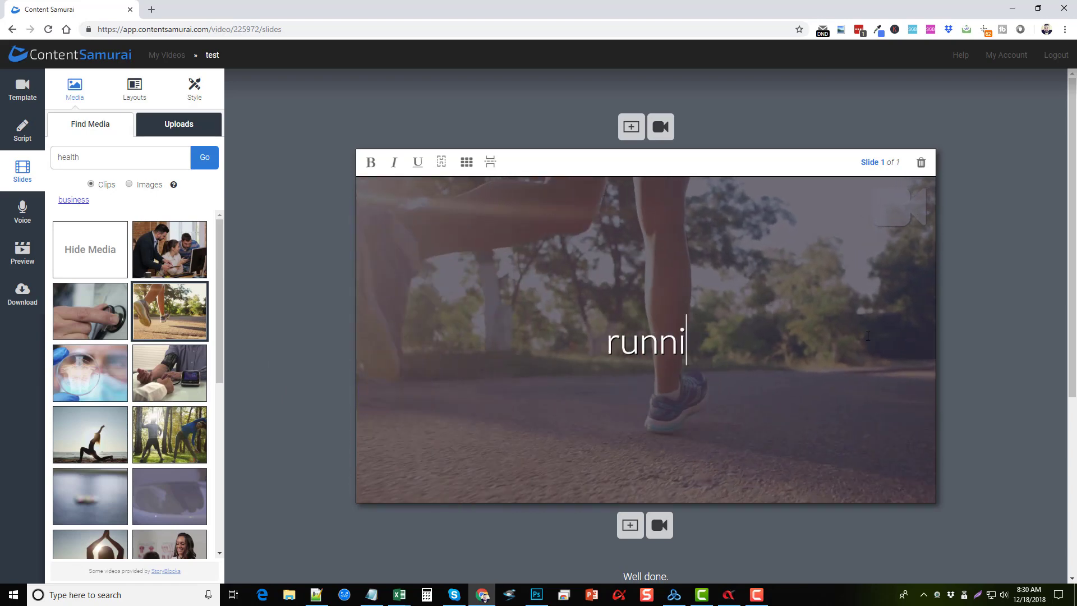
type("ng for health")
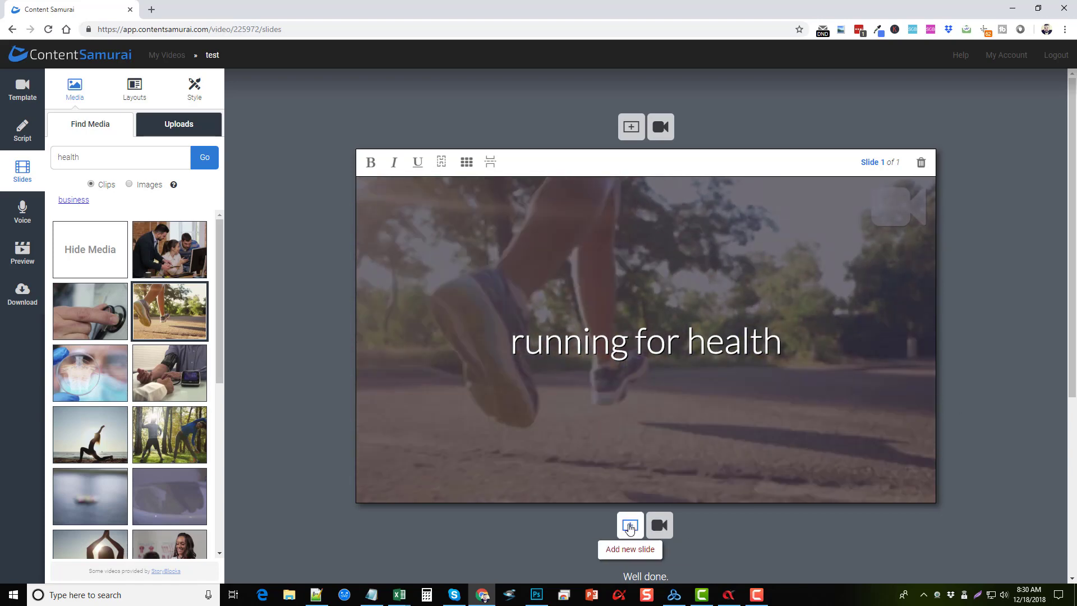
Add slide 2 with the beach yoga clip and caption 'Fitness for health', then a blank slide 3.
left_click(630, 525)
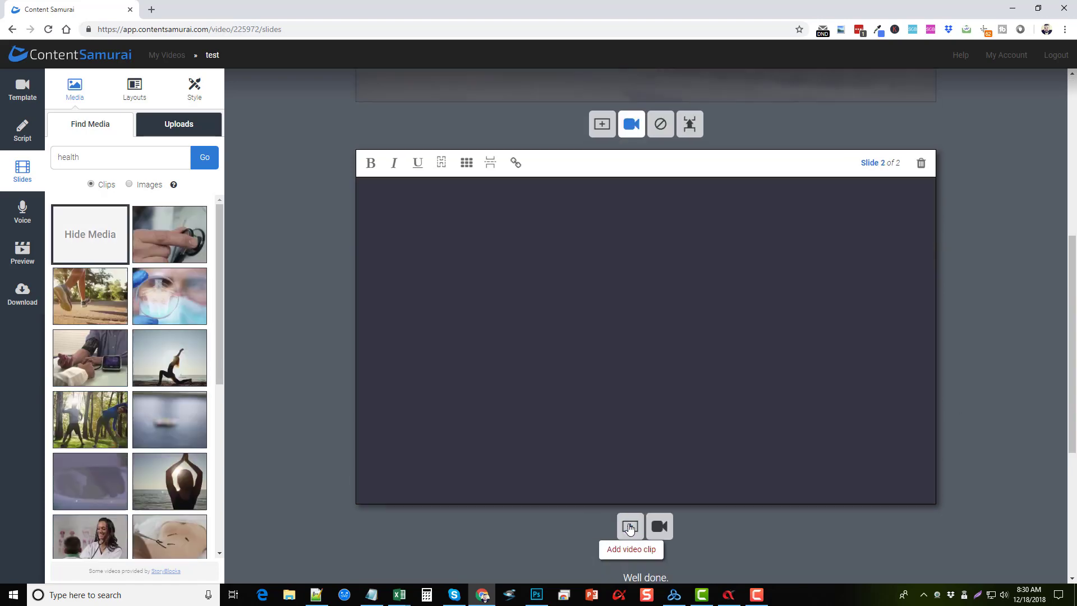
left_click(170, 370)
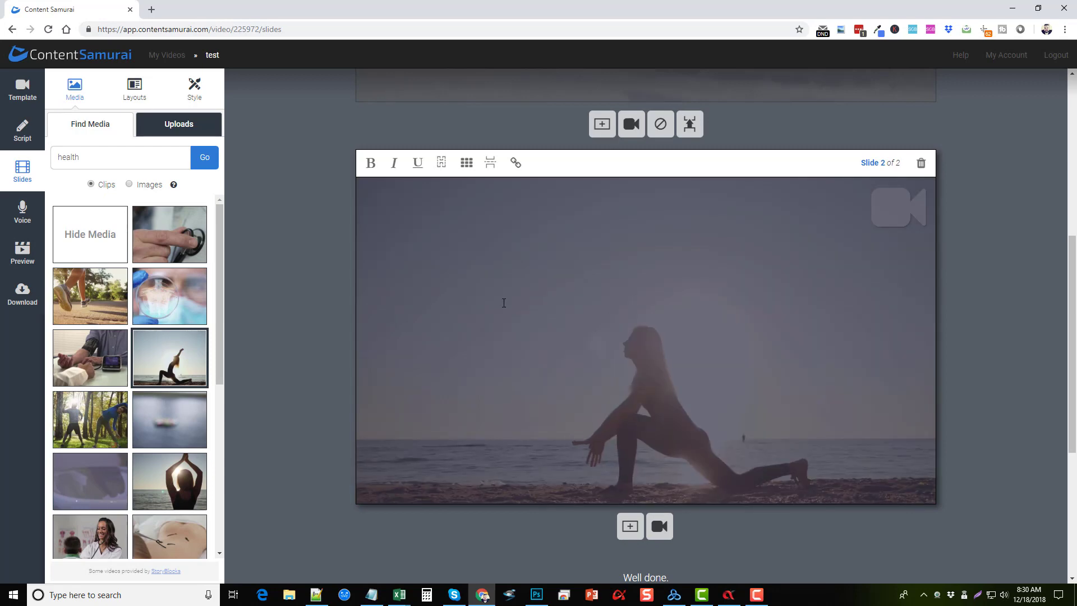
left_click(533, 324)
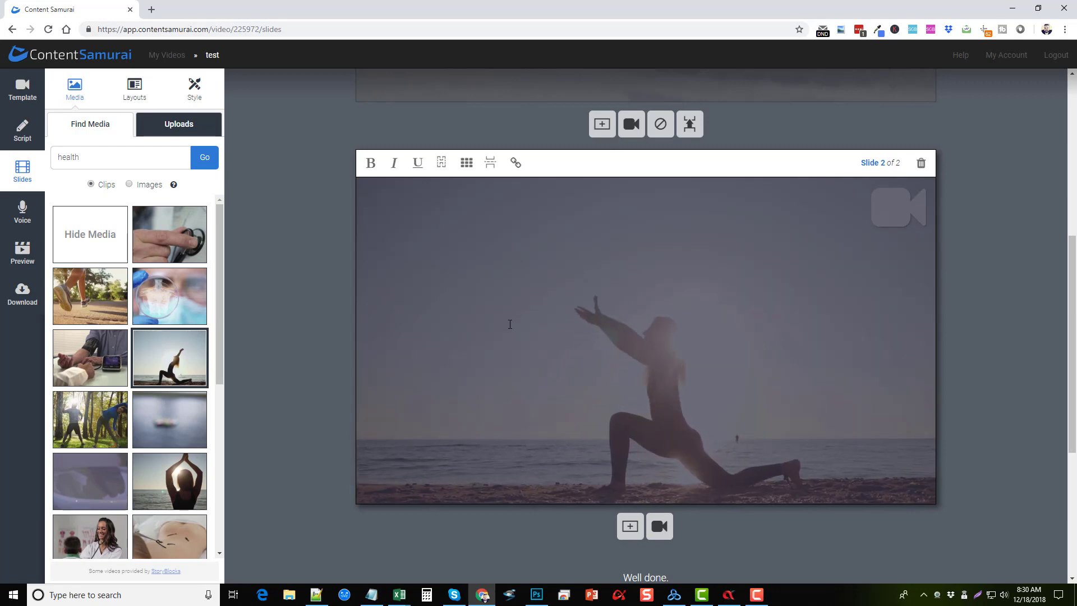
type("Fitness for health")
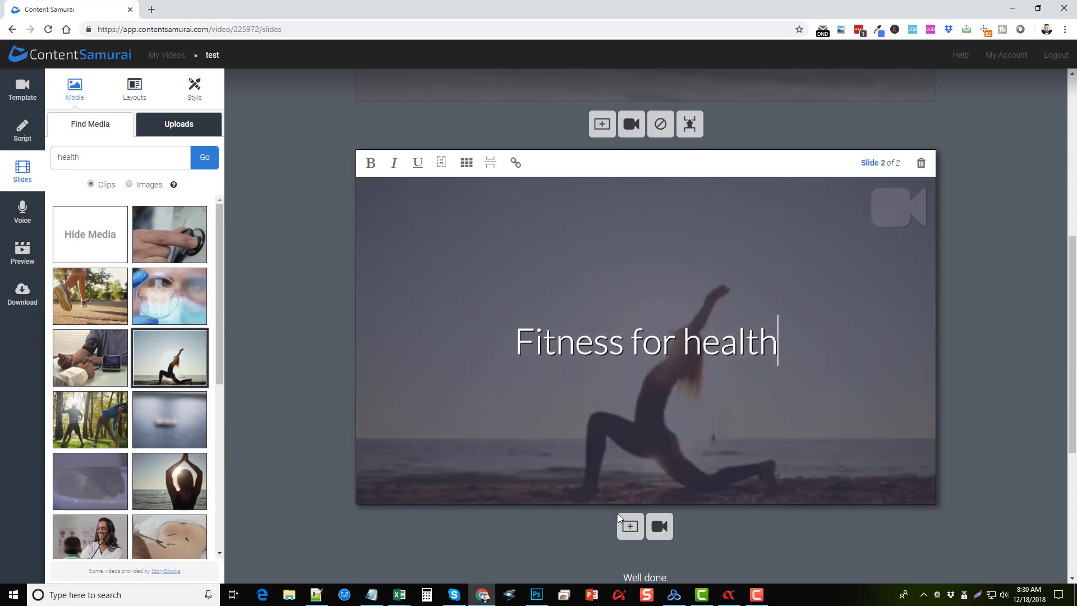
left_click(630, 526)
scroll(169, 393, "down", 10)
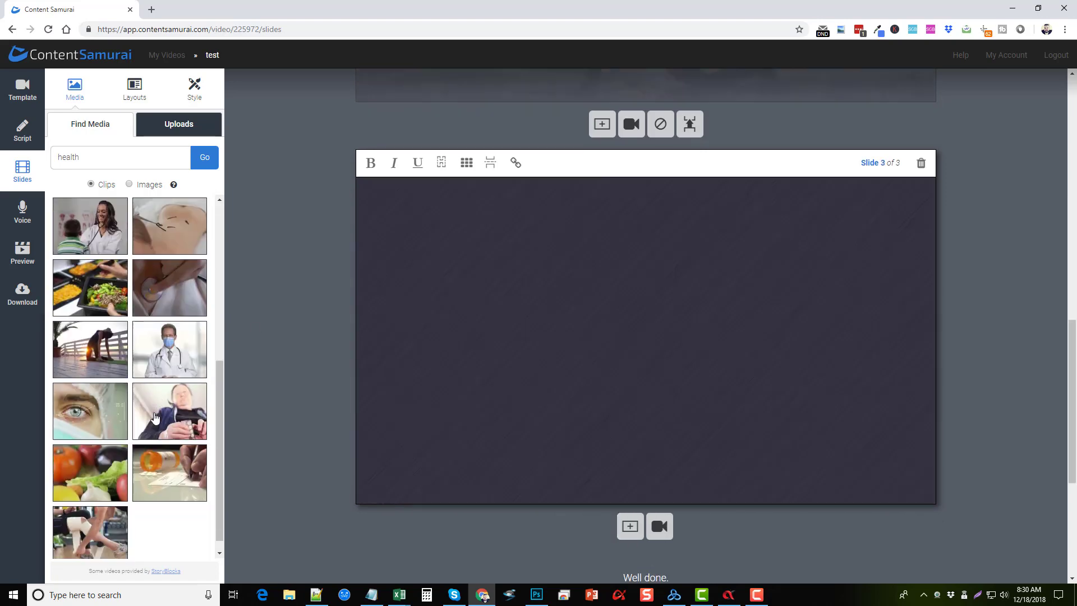
scroll(162, 421, "down", 6)
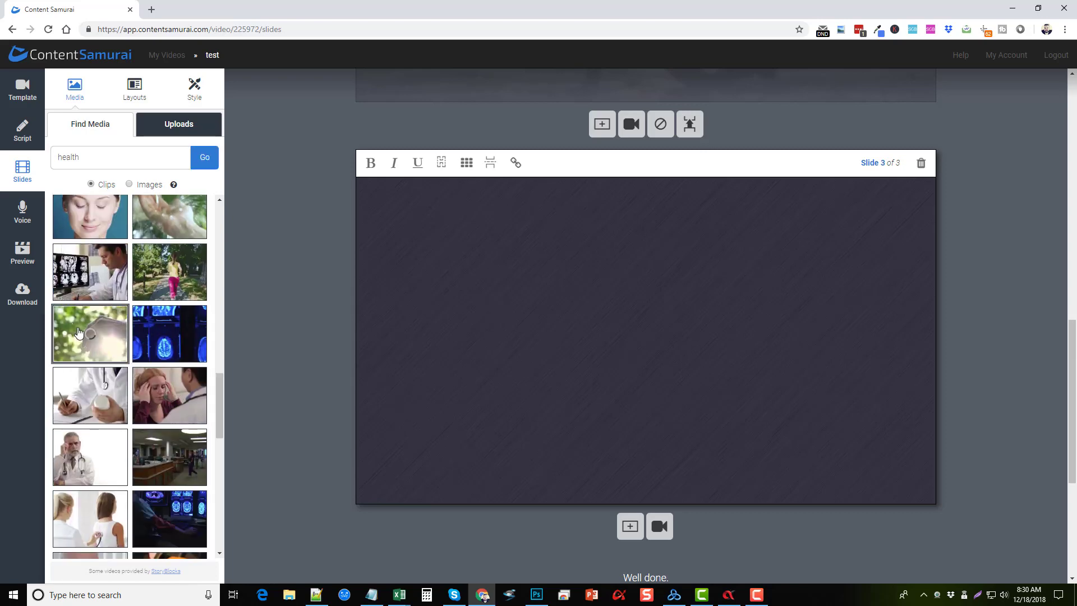
scroll(130, 405, "down", 5)
scroll(132, 406, "down", 5)
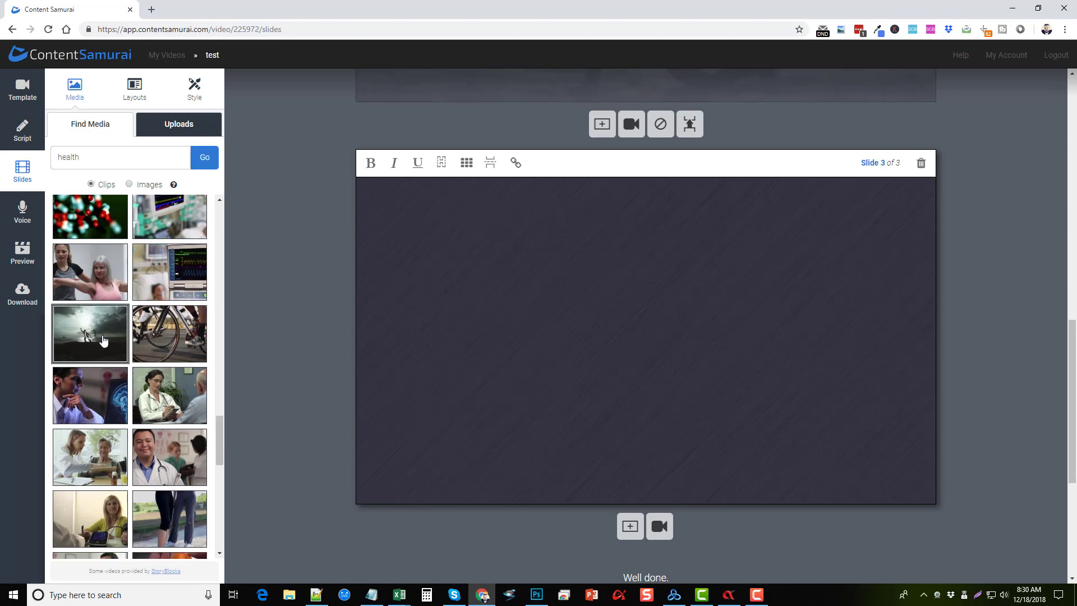
scroll(112, 387, "down", 5)
scroll(103, 382, "down", 4)
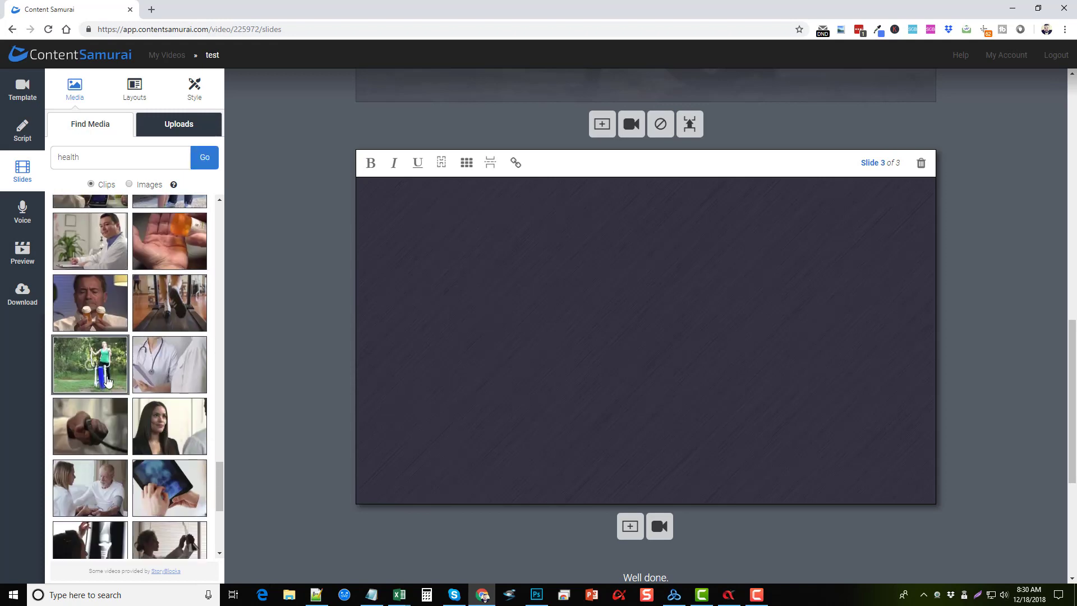
scroll(134, 472, "down", 1)
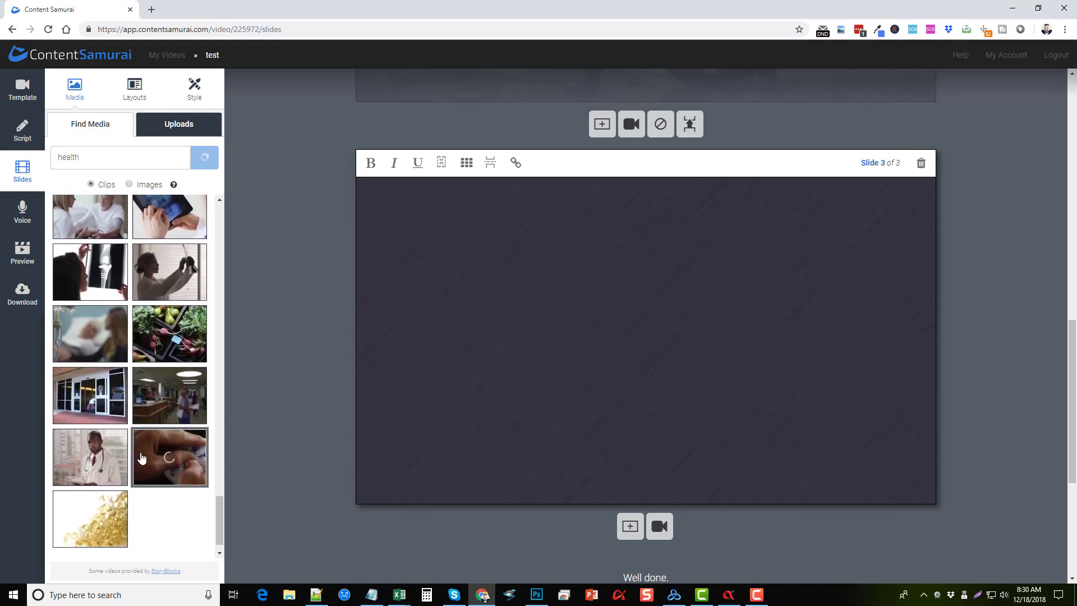
scroll(136, 415, "down", 4)
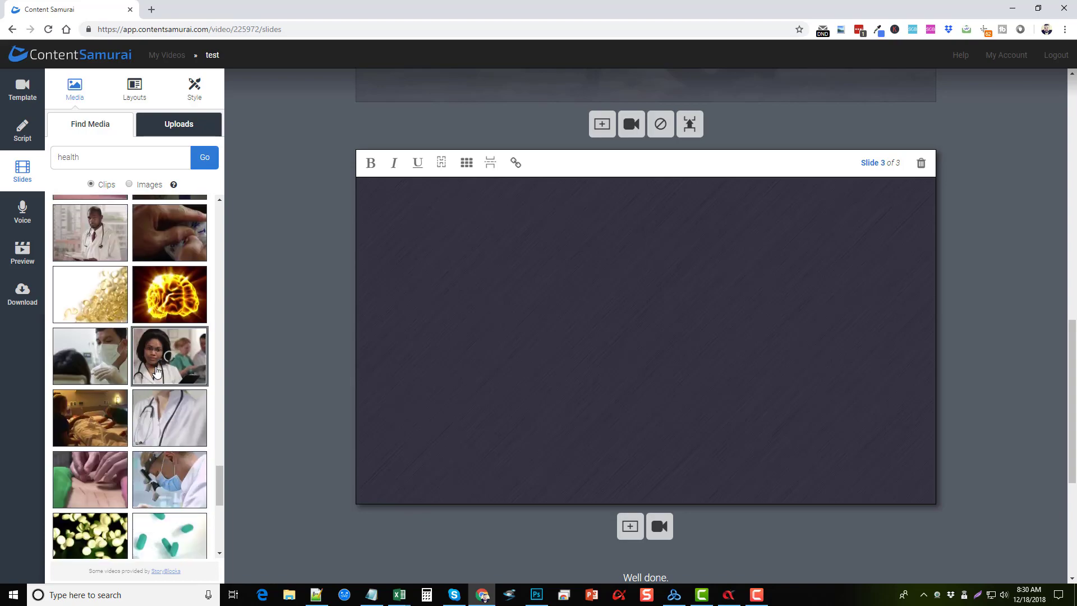
scroll(162, 410, "up", 10)
scroll(175, 429, "up", 15)
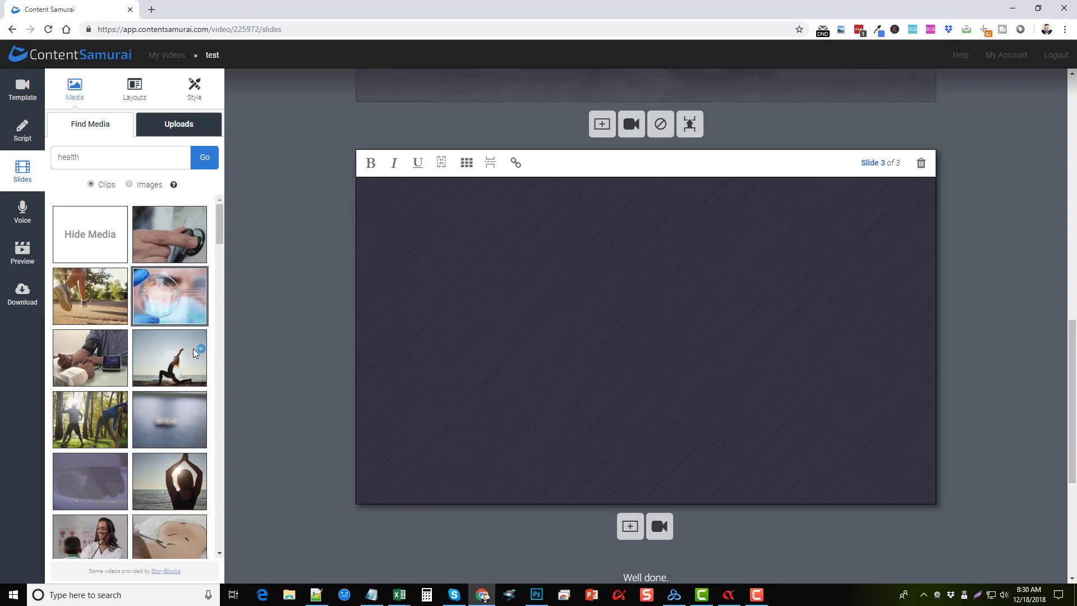
Scroll the editor back up to slide 1, 'running for health', with its running clip.
scroll(466, 443, "up", 15)
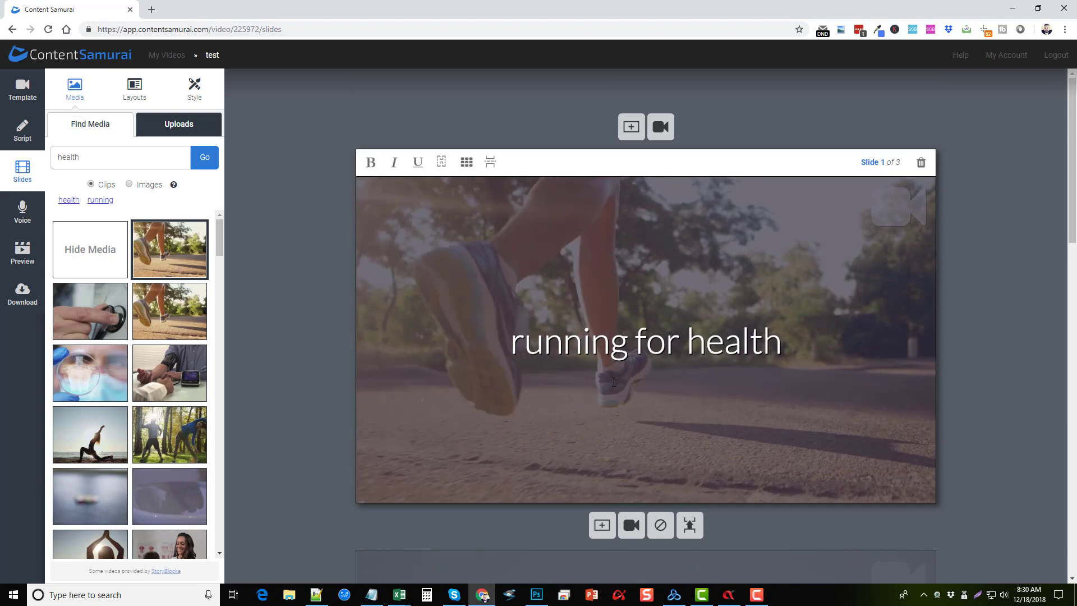